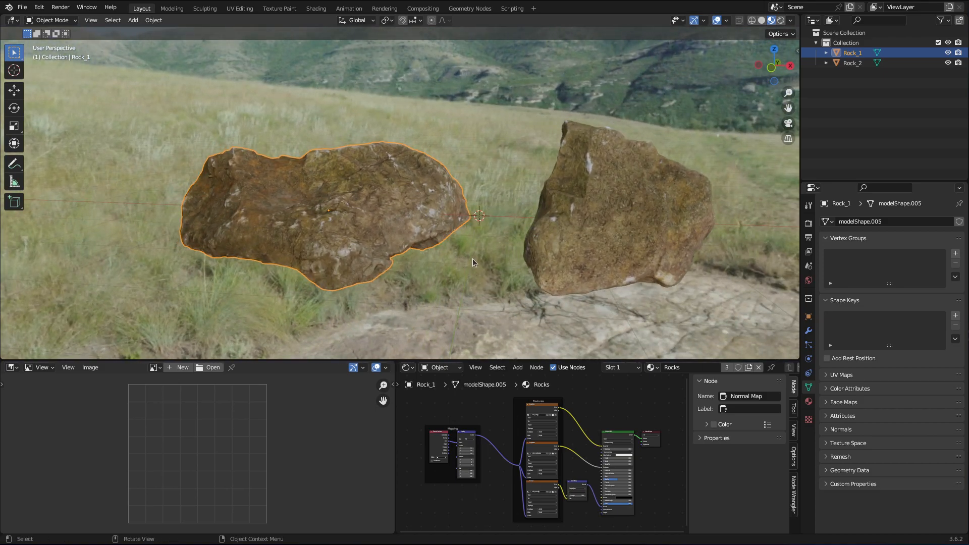
- Isolate Rock_1 in the viewport by hiding the unselected rock
{"action": "left_click_drag", "start_coordinate": [448, 269], "coordinate": [452, 288], "text": "alt"}
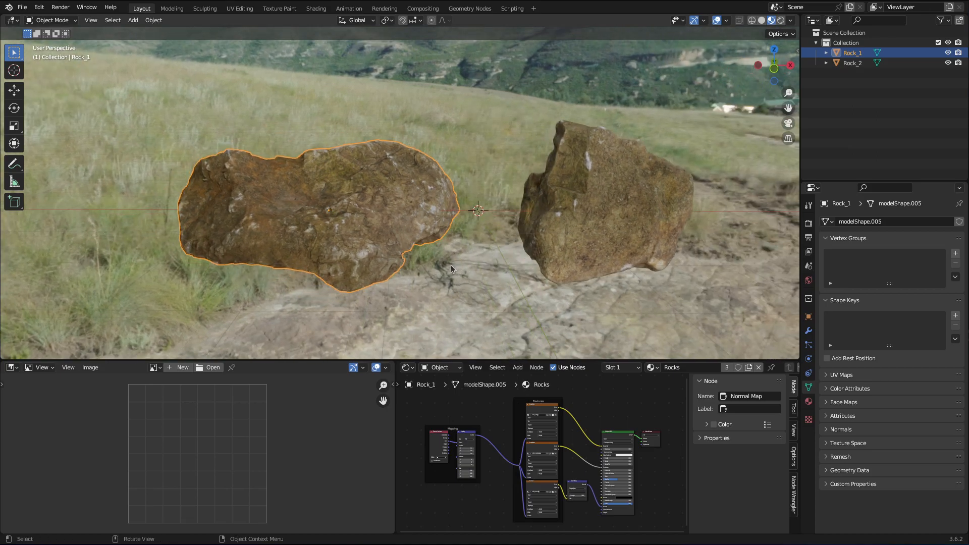
{"action": "key", "text": "shift+g"}
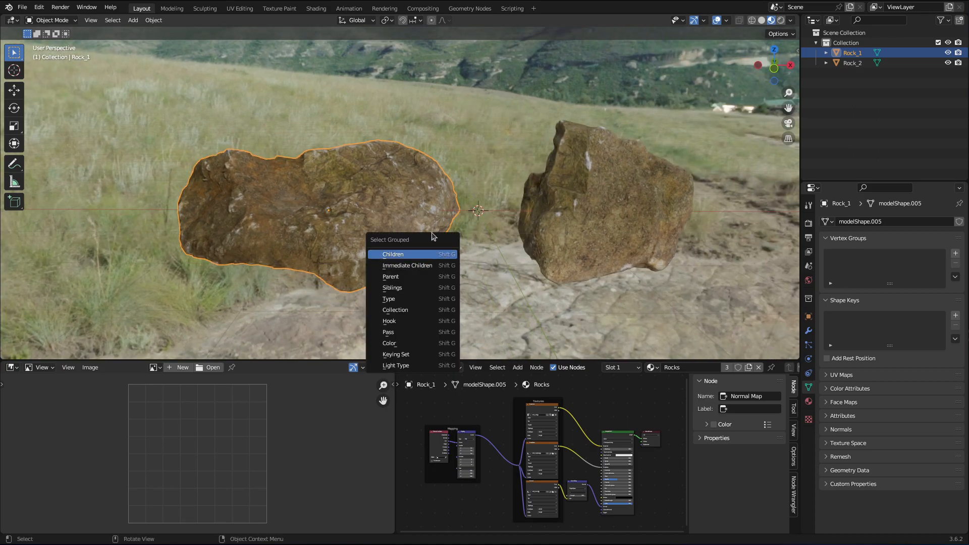
{"action": "key", "text": "Escape"}
{"action": "key", "text": "shift+h"}
{"action": "key", "text": "KP_Decimal"}
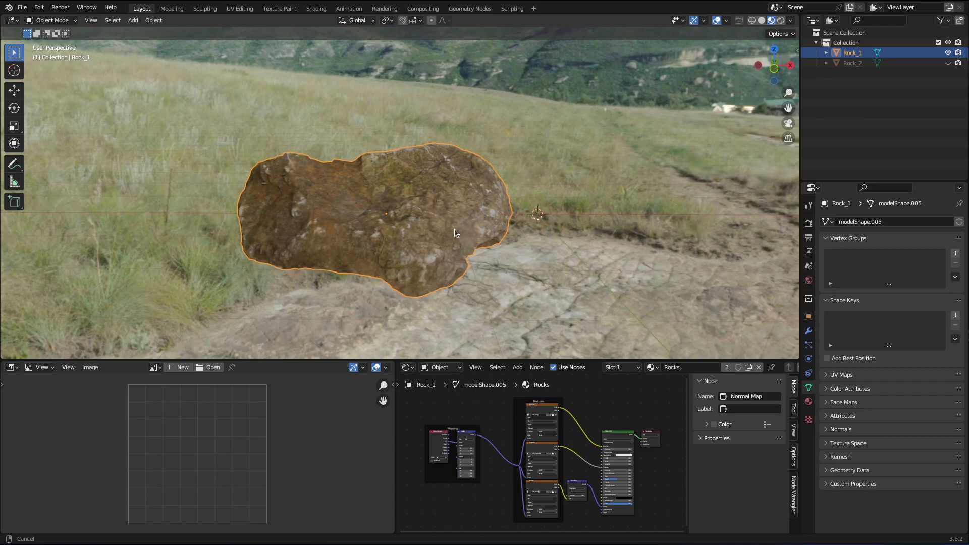
{"action": "middle_click_drag", "start_coordinate": [501, 206], "coordinate": [469, 231]}
{"action": "scroll", "coordinate": [509, 225], "scroll_direction": "up", "scroll_amount": 6}
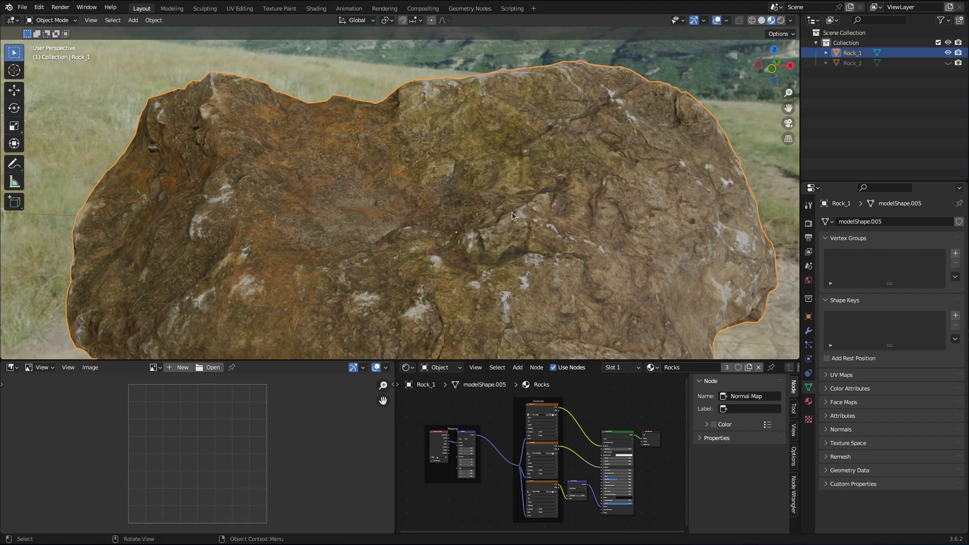
- Inspect Rock_1's mesh density in Wireframe and Solid shading, and return to Material Preview
{"action": "key", "text": "z"}
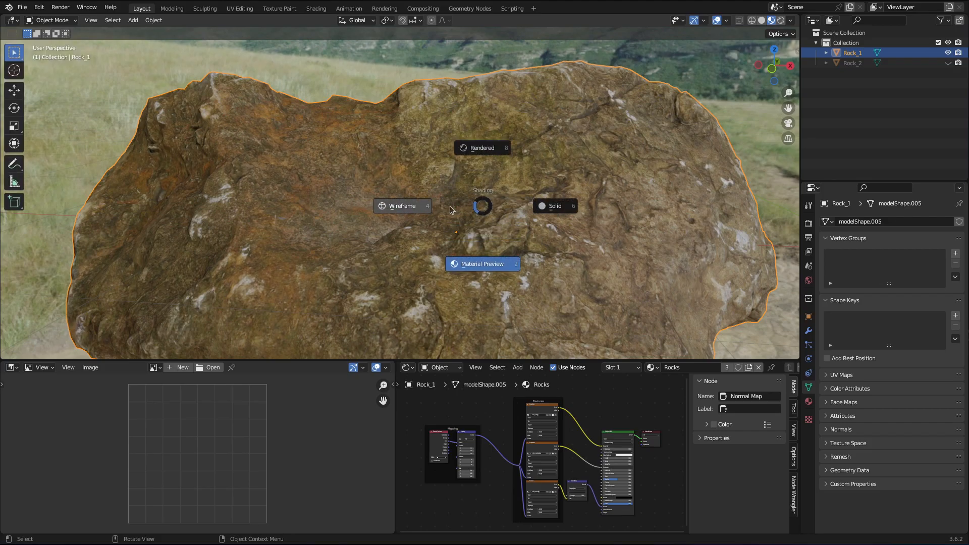
{"action": "left_click", "coordinate": [414, 206]}
{"action": "mouse_move", "coordinate": [503, 196]}
{"action": "middle_mouse_down"}
{"action": "mouse_move", "coordinate": [479, 212]}
{"action": "mouse_move", "coordinate": [451, 210]}
{"action": "mouse_move", "coordinate": [534, 226]}
{"action": "middle_mouse_up"}
{"action": "key", "text": "z"}
{"action": "left_click", "coordinate": [518, 216]}
{"action": "key", "text": "z"}
{"action": "left_click", "coordinate": [456, 269]}
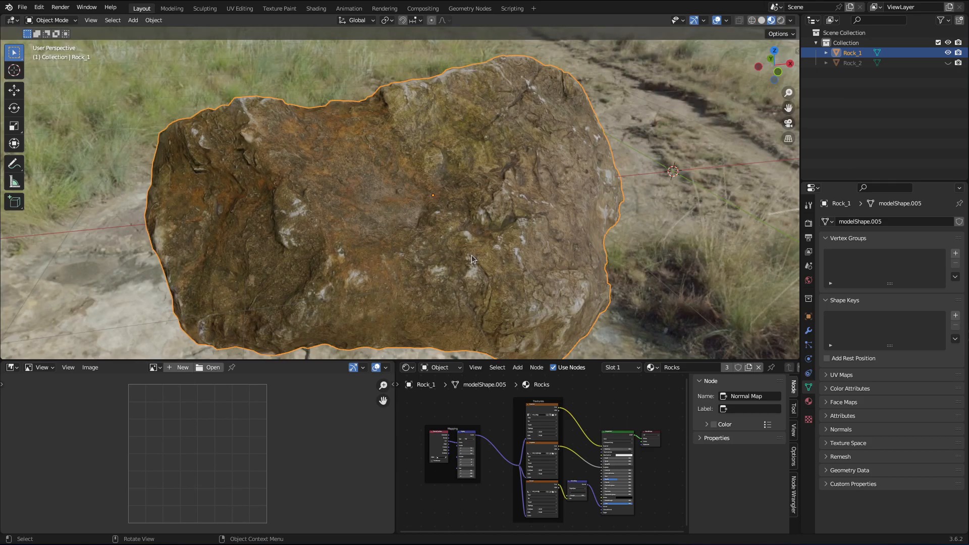
- Bring up the Beaver add-on's Retopology settings for Rock_1 and collapse its Bake Textures settings
{"action": "key", "text": "n"}
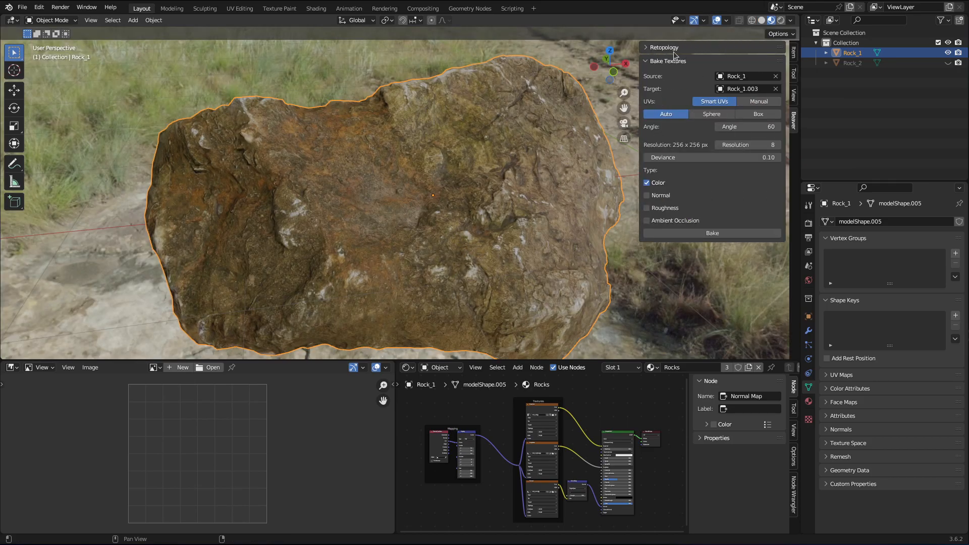
{"action": "left_click", "coordinate": [671, 219]}
{"action": "middle_click_drag", "start_coordinate": [540, 266], "coordinate": [460, 202]}
{"action": "mouse_move", "coordinate": [476, 233]}
{"action": "middle_mouse_down"}
{"action": "mouse_move", "coordinate": [497, 220]}
{"action": "mouse_move", "coordinate": [501, 242]}
{"action": "mouse_move", "coordinate": [483, 233]}
{"action": "middle_mouse_up"}
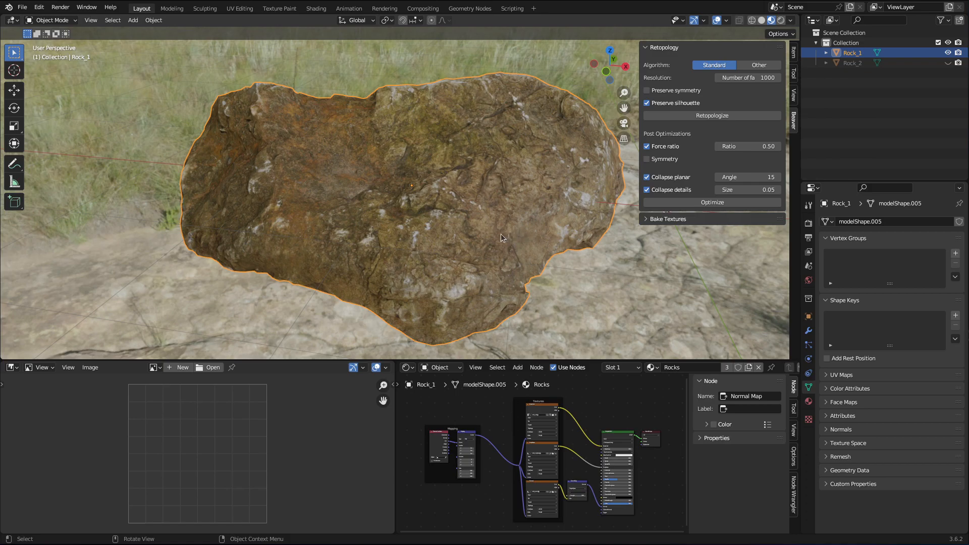
{"action": "middle_click_drag", "start_coordinate": [527, 217], "coordinate": [528, 246]}
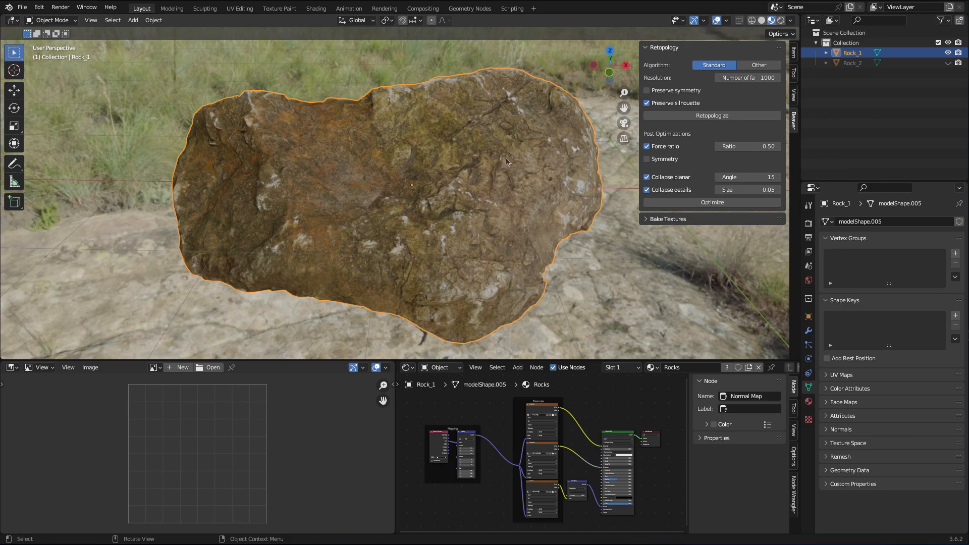
{"action": "middle_click_drag", "start_coordinate": [527, 227], "coordinate": [489, 223]}
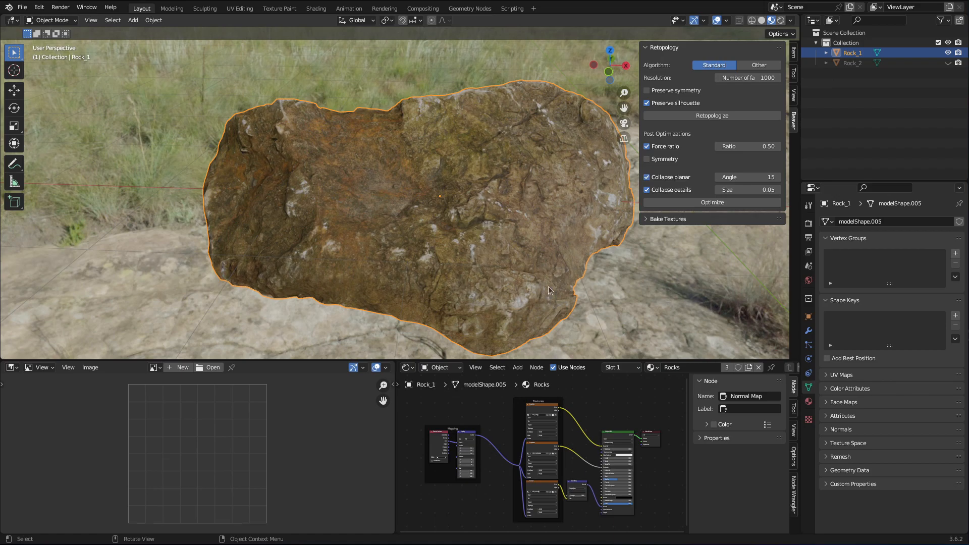
{"action": "mouse_move", "coordinate": [534, 252]}
{"action": "middle_mouse_down"}
{"action": "mouse_move", "coordinate": [505, 247]}
{"action": "mouse_move", "coordinate": [516, 256]}
{"action": "middle_mouse_up"}
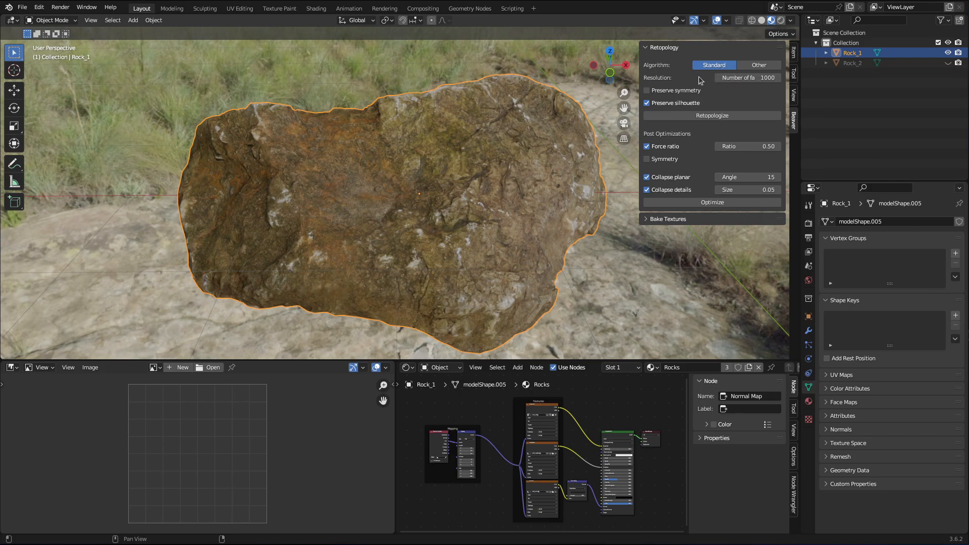
- Retopologize Rock_1 with the Standard algorithm at 1000 faces, preserving the silhouette
{"action": "left_click", "coordinate": [723, 117]}
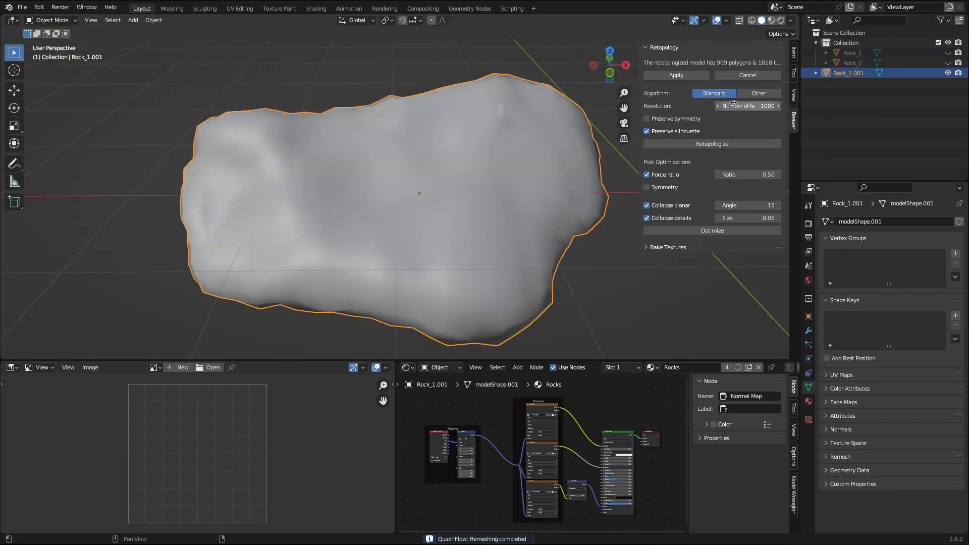
{"action": "mouse_move", "coordinate": [552, 188]}
{"action": "middle_mouse_down"}
{"action": "mouse_move", "coordinate": [511, 186]}
{"action": "mouse_move", "coordinate": [556, 187]}
{"action": "mouse_move", "coordinate": [537, 194]}
{"action": "middle_mouse_up"}
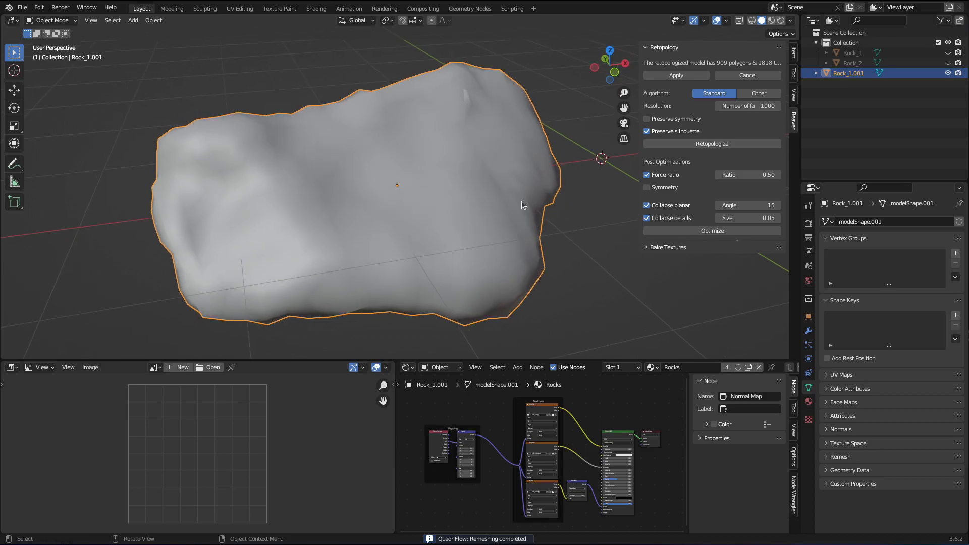
{"action": "middle_click_drag", "start_coordinate": [519, 214], "coordinate": [534, 230]}
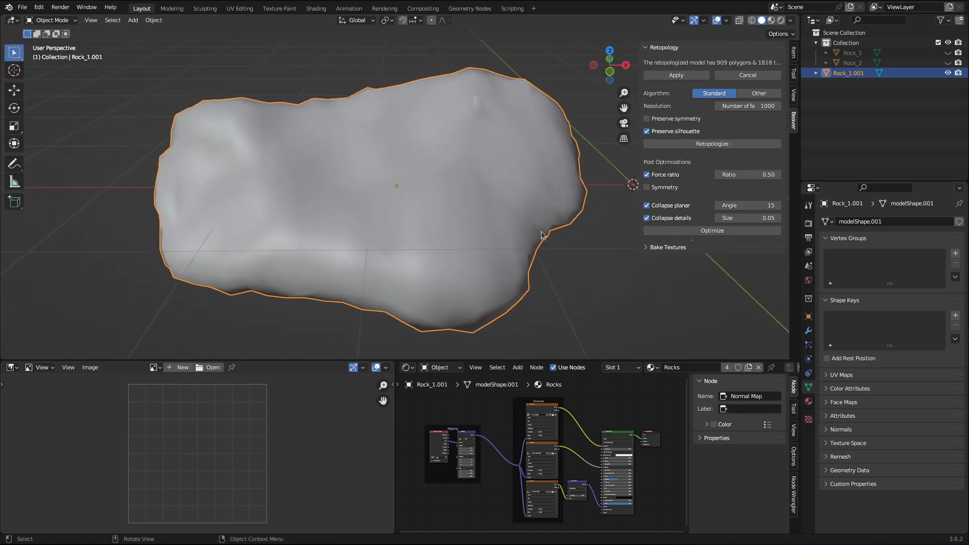
- Retopologize the rock with the Other algorithm's Octree method at resolution 4, preserving the silhouette
{"action": "left_click", "coordinate": [756, 94]}
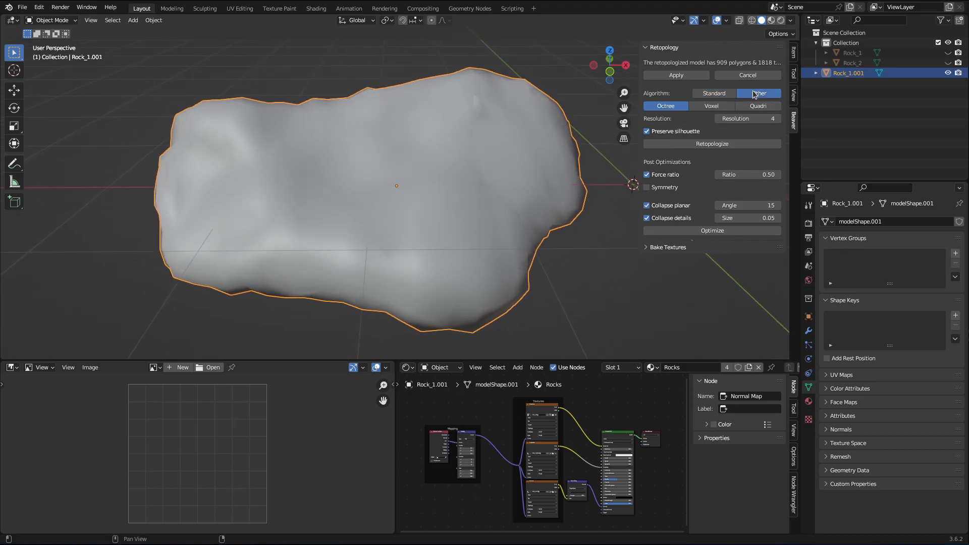
{"action": "left_click", "coordinate": [722, 141]}
{"action": "middle_click_drag", "start_coordinate": [533, 162], "coordinate": [541, 191]}
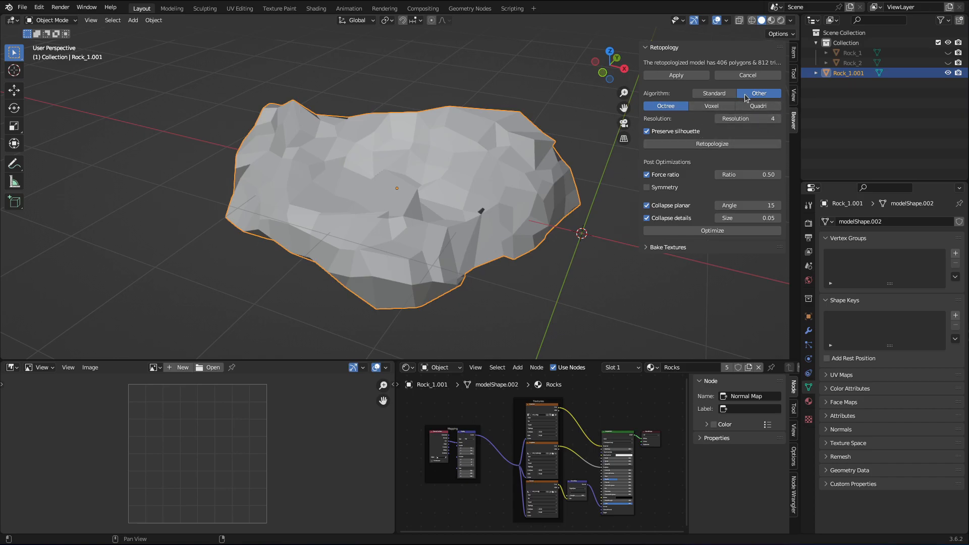
{"action": "left_click_drag", "start_coordinate": [639, 131], "coordinate": [623, 131]}
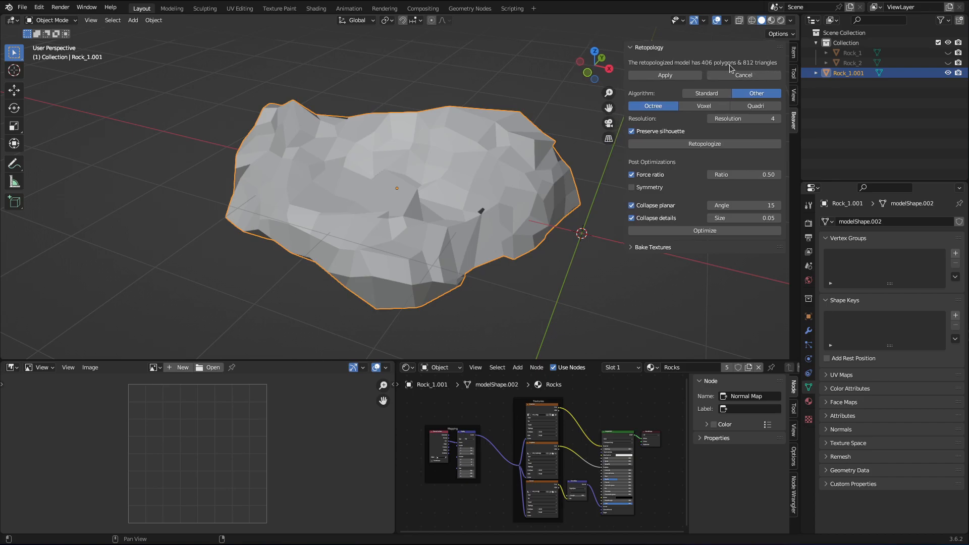
- Try the Octree retopology at resolution 3 and regenerate the rock at resolution 4
{"action": "left_click", "coordinate": [711, 121]}
{"action": "left_click", "coordinate": [736, 144]}
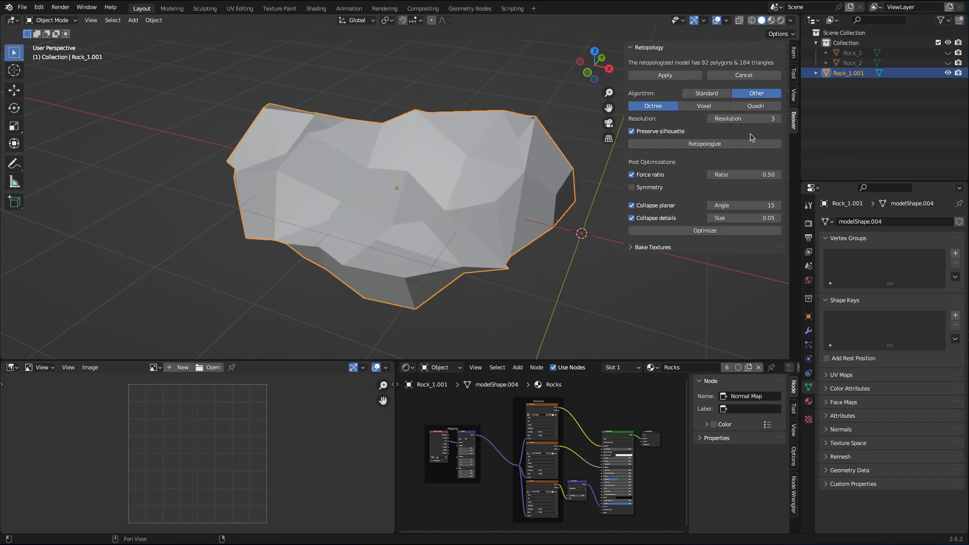
{"action": "left_click", "coordinate": [769, 120]}
{"action": "type", "text": "4"}
{"action": "key", "text": "Return"}
{"action": "left_click", "coordinate": [731, 142]}
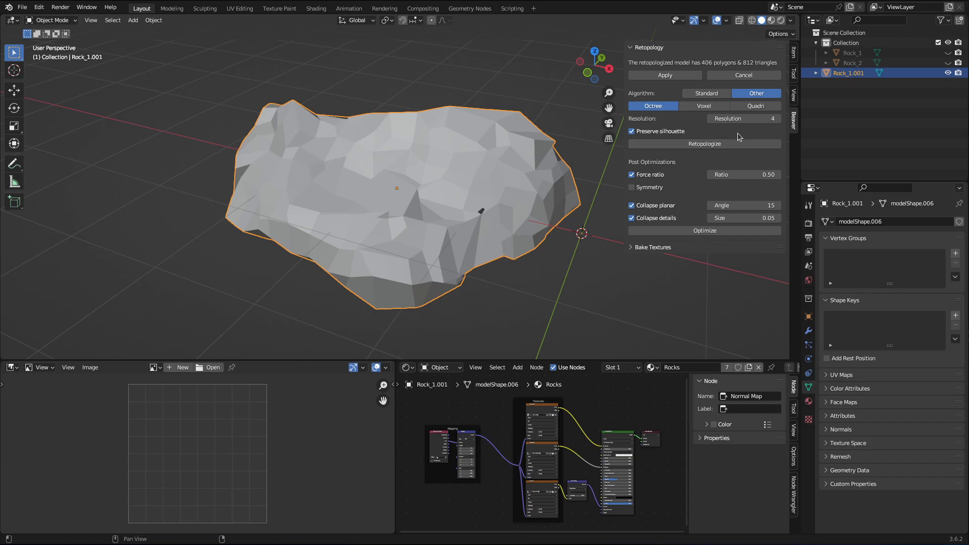
- Optimize the retopologized rock with force ratio 0.50, planar collapse angle 15 and detail collapse size 0.05
{"action": "mouse_move", "coordinate": [497, 195]}
{"action": "middle_mouse_down"}
{"action": "mouse_move", "coordinate": [534, 221]}
{"action": "mouse_move", "coordinate": [515, 170]}
{"action": "mouse_move", "coordinate": [530, 181]}
{"action": "mouse_move", "coordinate": [525, 167]}
{"action": "mouse_move", "coordinate": [506, 172]}
{"action": "mouse_move", "coordinate": [489, 209]}
{"action": "mouse_move", "coordinate": [490, 199]}
{"action": "middle_mouse_up"}
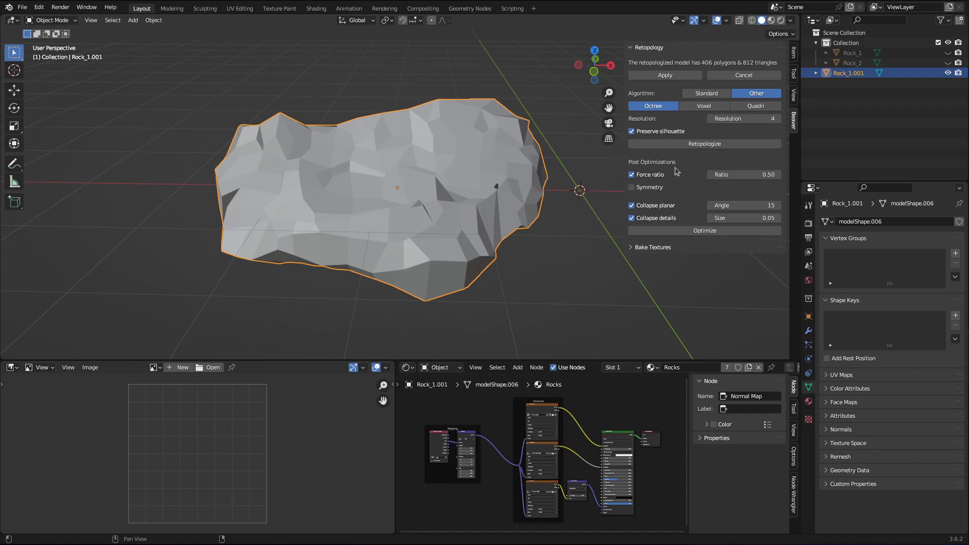
{"action": "middle_click_drag", "start_coordinate": [499, 168], "coordinate": [488, 190]}
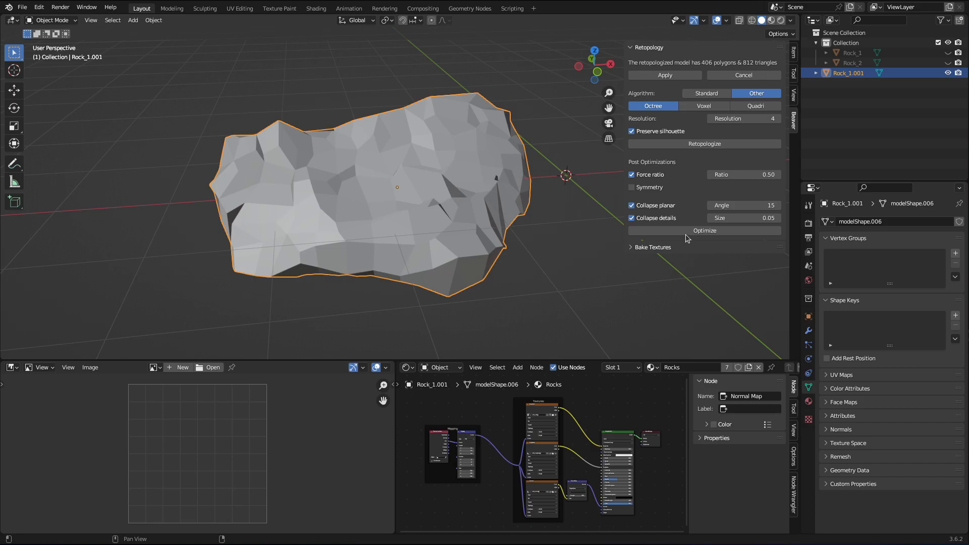
{"action": "left_click", "coordinate": [712, 234]}
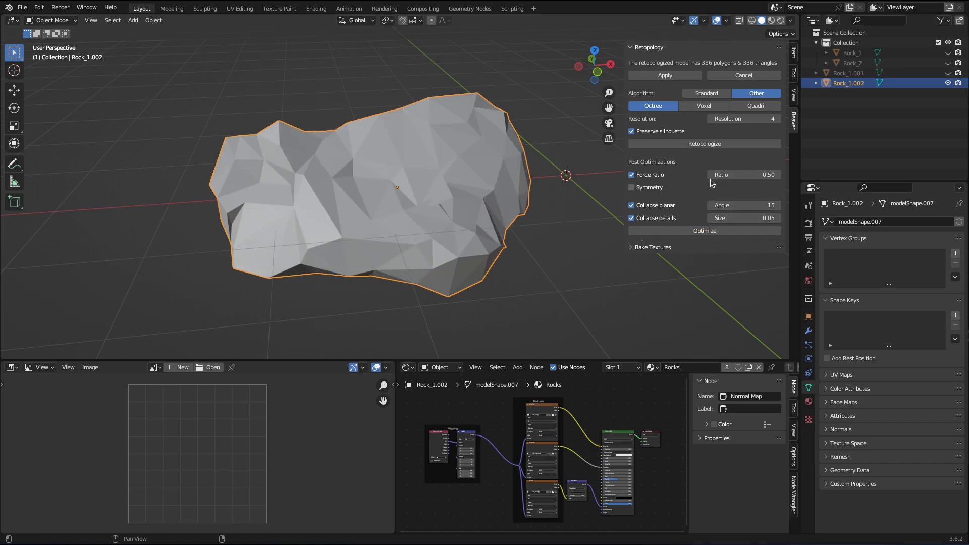
{"action": "middle_click_drag", "start_coordinate": [429, 218], "coordinate": [458, 211]}
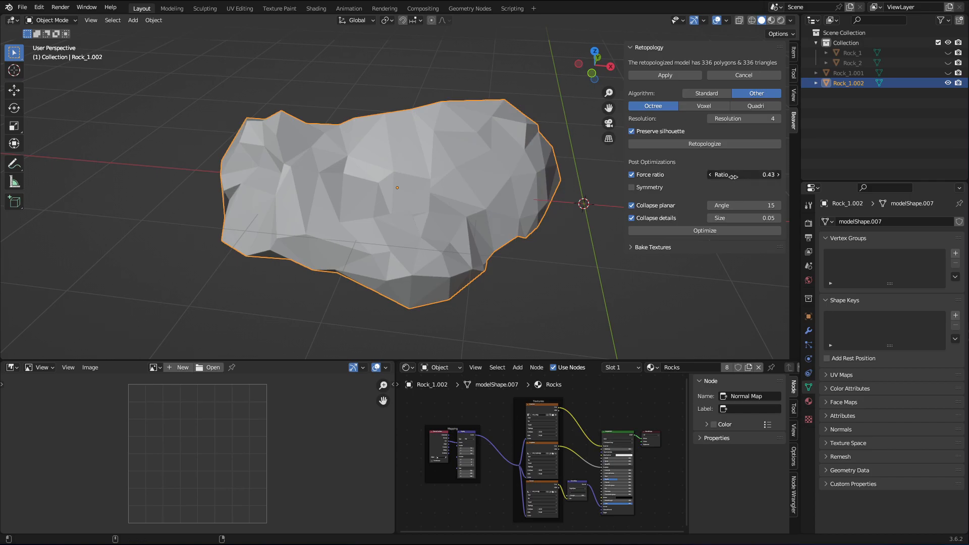
- Set the force ratio to 0.44 and optimize the rock mesh again
{"action": "left_click_drag", "start_coordinate": [733, 177], "coordinate": [736, 177]}
{"action": "left_click", "coordinate": [732, 230]}
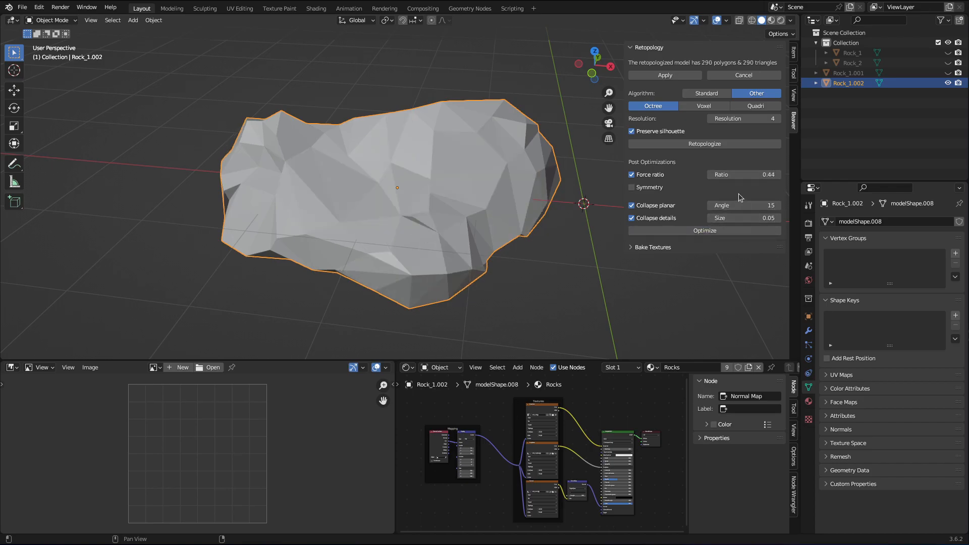
{"action": "middle_click_drag", "start_coordinate": [497, 187], "coordinate": [519, 189]}
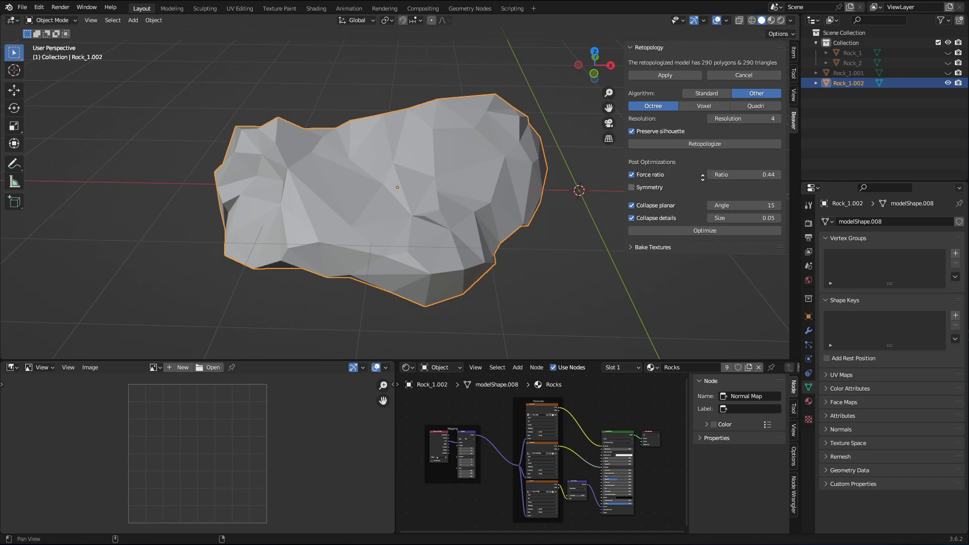
- Try the symmetry option and its axis choices in the post optimizations, and turn symmetry off
{"action": "left_click", "coordinate": [651, 192]}
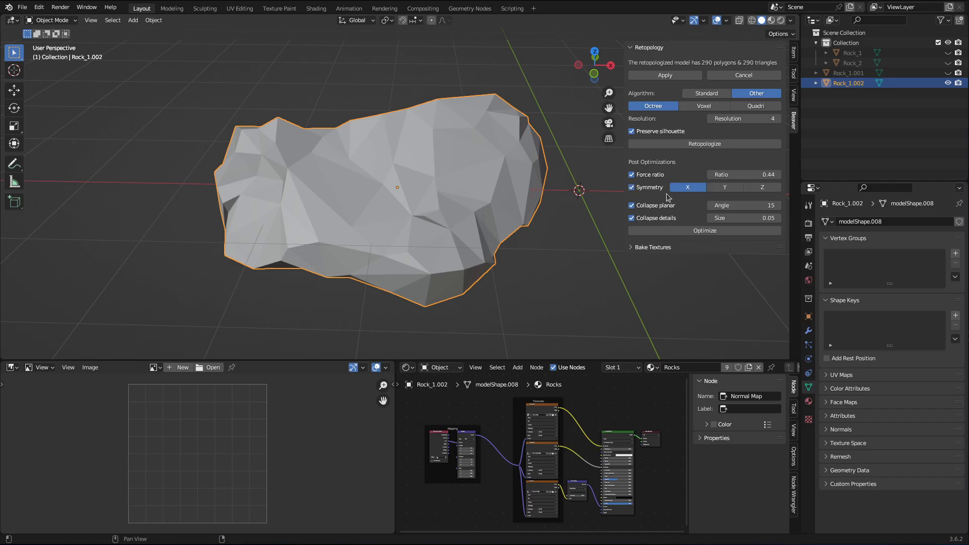
{"action": "left_click", "coordinate": [725, 192]}
{"action": "left_click", "coordinate": [747, 191]}
{"action": "left_click", "coordinate": [693, 190]}
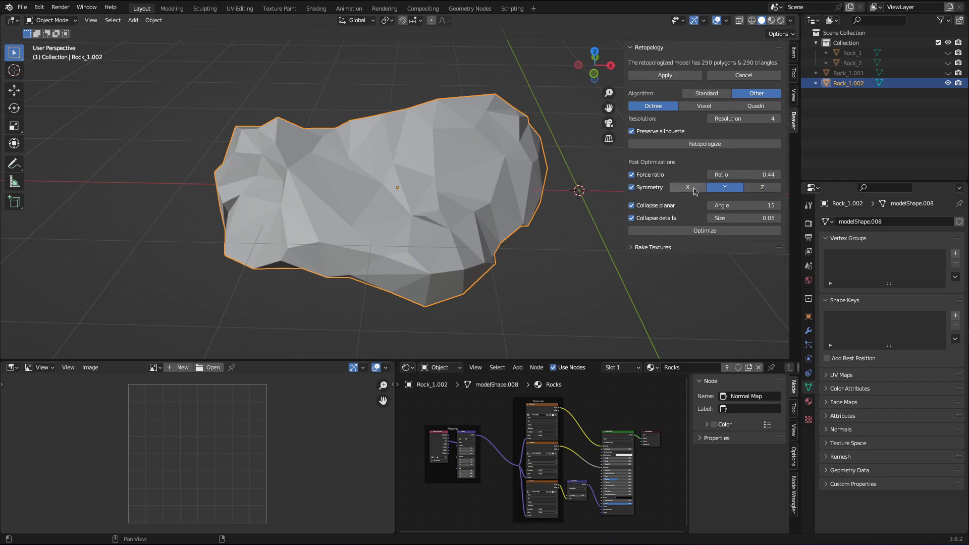
{"action": "left_click", "coordinate": [650, 190]}
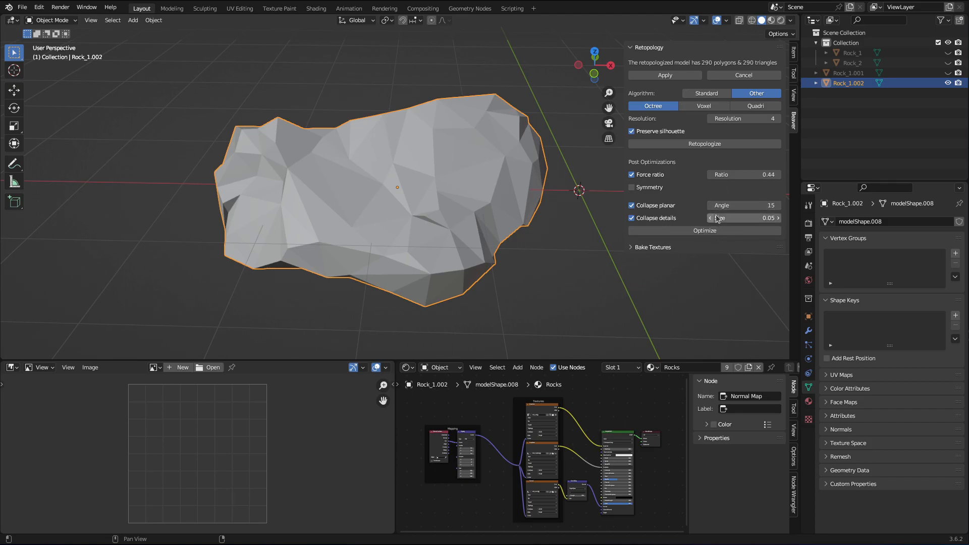
- Optimize the rock with planar collapse angles of 8 and 22 for comparison, and restore the angle to 15
{"action": "mouse_move", "coordinate": [733, 205]}
{"action": "left_mouse_down"}
{"action": "mouse_move", "coordinate": [716, 205]}
{"action": "mouse_move", "coordinate": [736, 206]}
{"action": "left_mouse_up"}
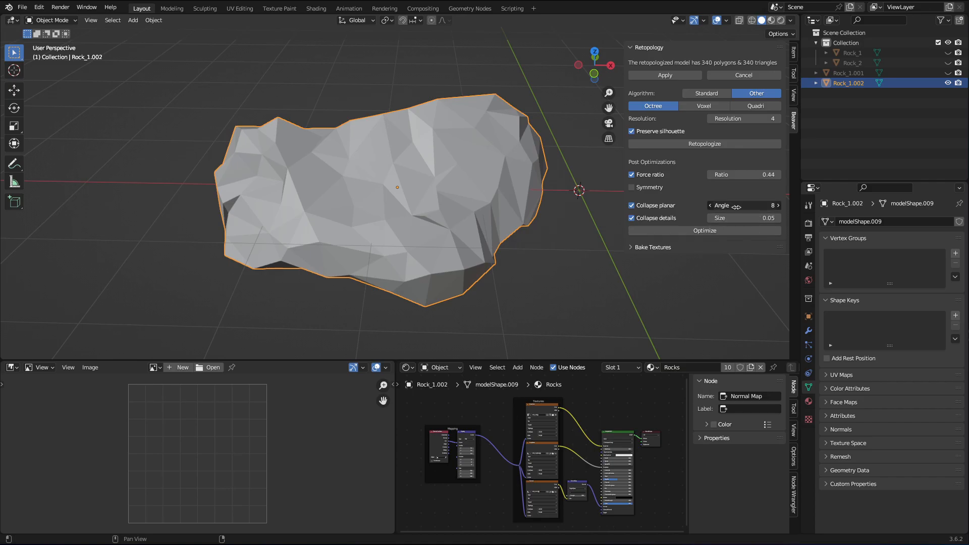
{"action": "left_click", "coordinate": [728, 232]}
{"action": "middle_click_drag", "start_coordinate": [595, 207], "coordinate": [631, 209]}
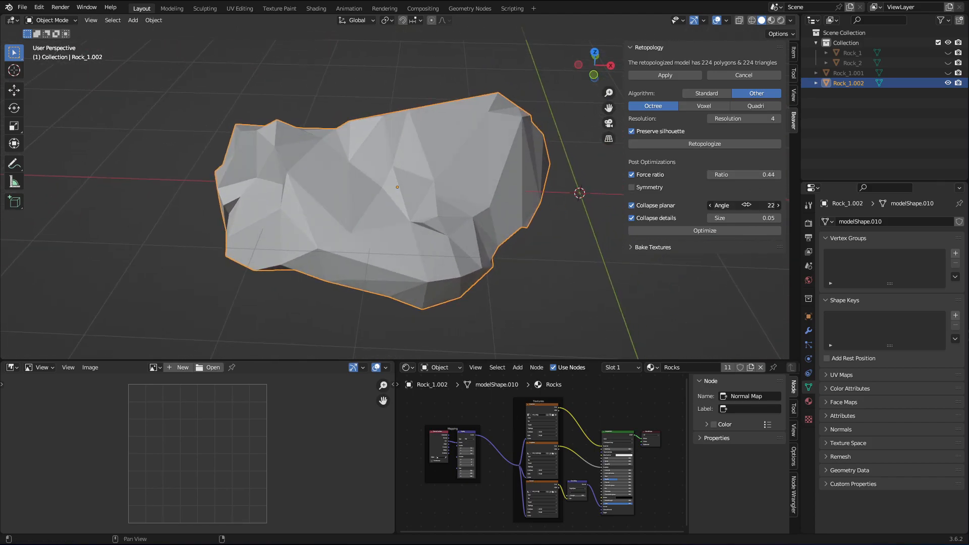
{"action": "left_click", "coordinate": [725, 231]}
{"action": "middle_click_drag", "start_coordinate": [567, 212], "coordinate": [500, 208]}
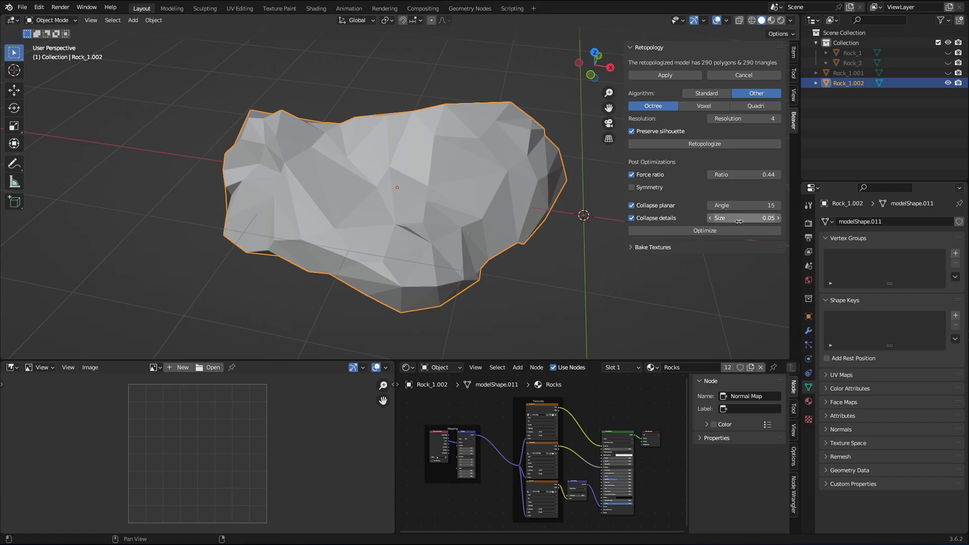
- Try optimizing the rock with the detail collapse size set to 0.21
{"action": "mouse_move", "coordinate": [508, 211]}
{"action": "middle_mouse_down"}
{"action": "mouse_move", "coordinate": [552, 206]}
{"action": "mouse_move", "coordinate": [524, 211]}
{"action": "middle_mouse_up"}
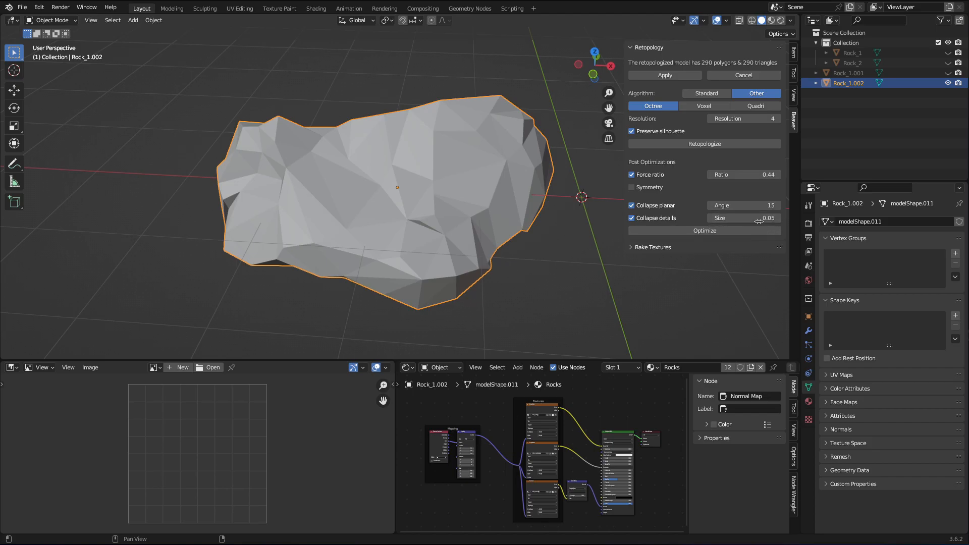
{"action": "left_click_drag", "start_coordinate": [746, 221], "coordinate": [773, 218]}
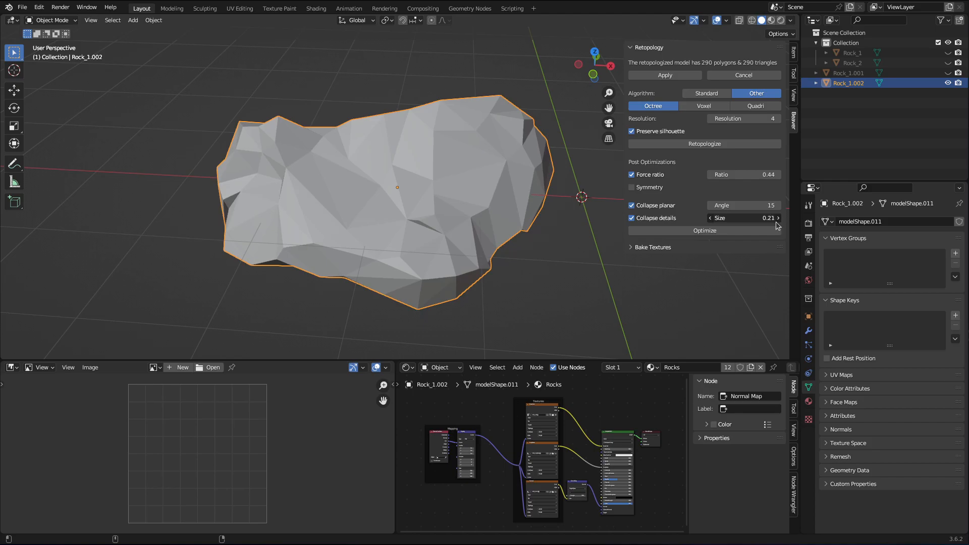
{"action": "left_click", "coordinate": [736, 230]}
{"action": "middle_click_drag", "start_coordinate": [554, 204], "coordinate": [595, 207]}
- Set the detail collapse size to 0.14 and optimize the rock mesh
{"action": "left_click_drag", "start_coordinate": [747, 218], "coordinate": [742, 218]}
{"action": "left_click", "coordinate": [729, 230]}
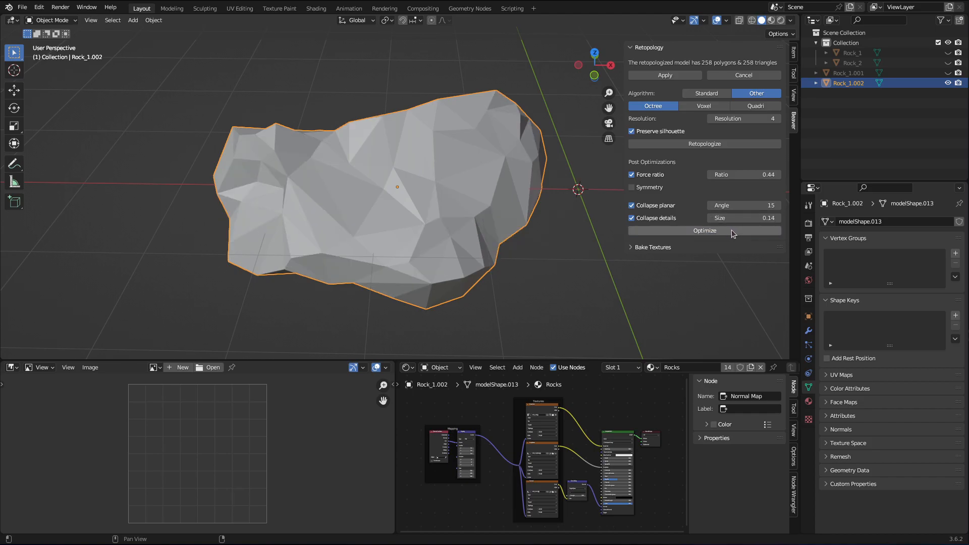
{"action": "middle_click_drag", "start_coordinate": [504, 217], "coordinate": [454, 177]}
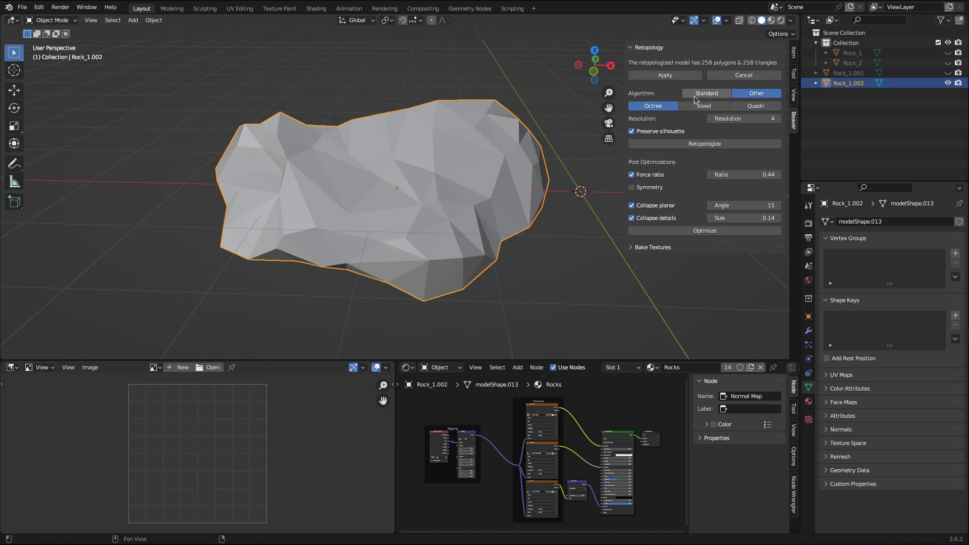
- Apply the retopologized rock and open the texture baking settings
{"action": "left_click", "coordinate": [674, 75]}
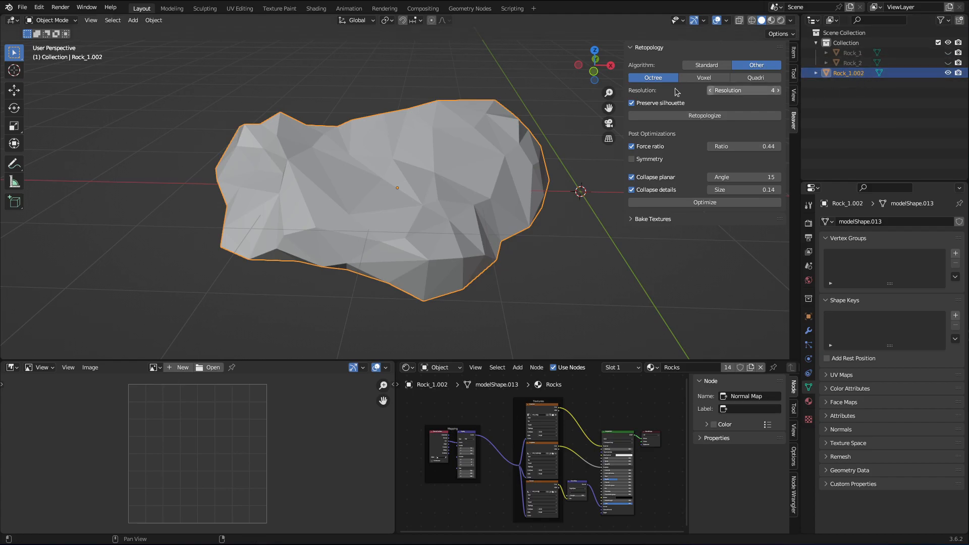
{"action": "left_click", "coordinate": [656, 47]}
{"action": "left_click", "coordinate": [658, 61]}
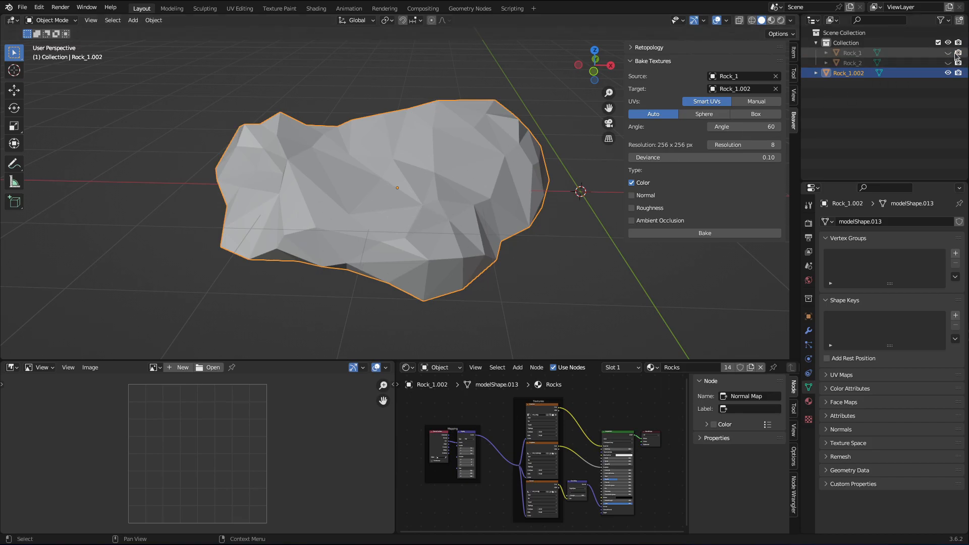
- Show the original Rock_1 briefly over the low-poly rock to compare their shapes, and hide it again
{"action": "left_click", "coordinate": [948, 53]}
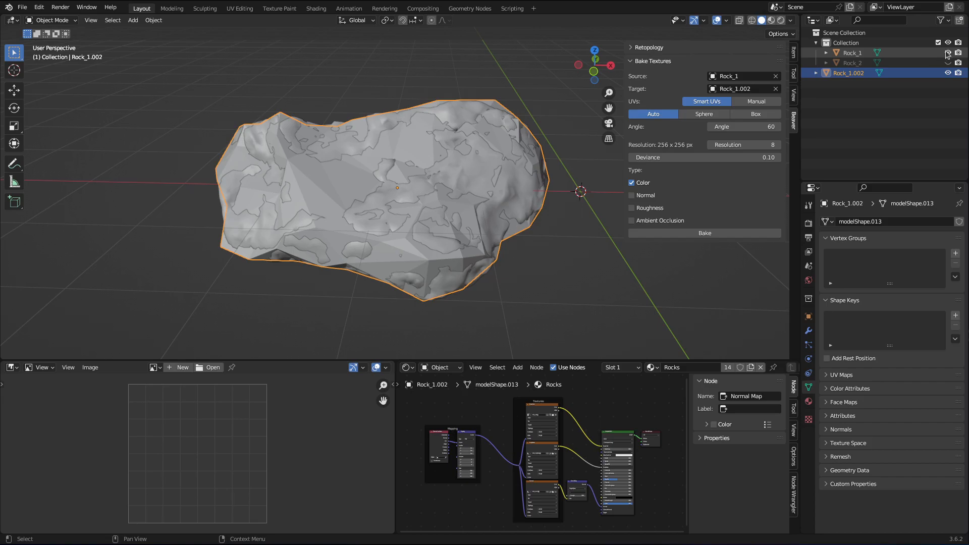
{"action": "left_click", "coordinate": [948, 53]}
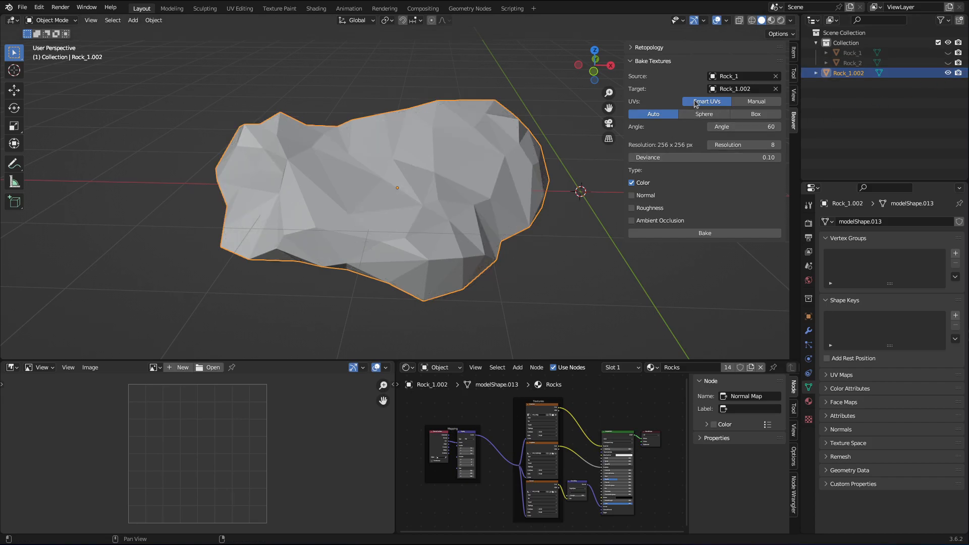
{"action": "middle_click_drag", "start_coordinate": [509, 186], "coordinate": [456, 202]}
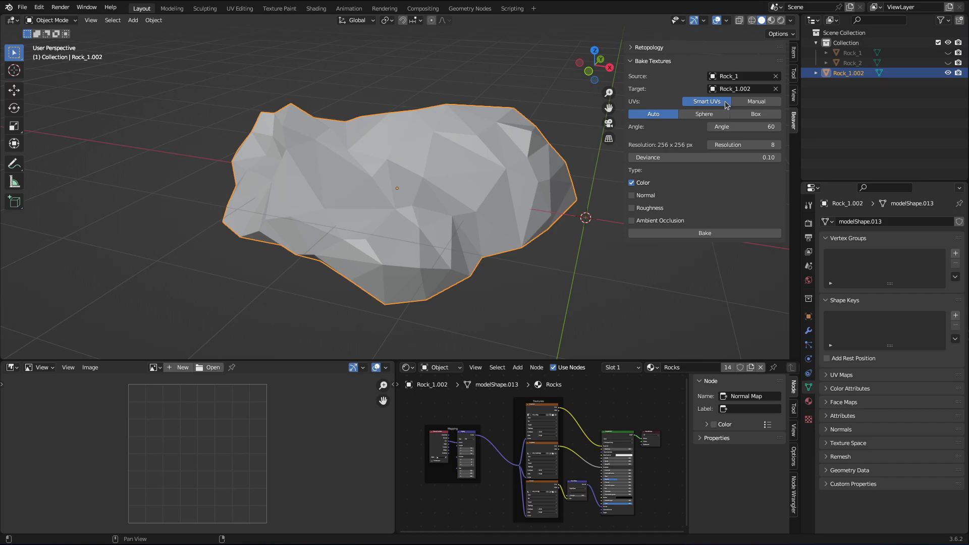
- Try the Box and Sphere projections for the smart UVs, and return to Auto
{"action": "left_click", "coordinate": [755, 114]}
{"action": "left_click", "coordinate": [707, 118]}
{"action": "left_click", "coordinate": [750, 116]}
{"action": "left_click", "coordinate": [718, 116]}
{"action": "left_click", "coordinate": [665, 114]}
{"action": "mouse_move", "coordinate": [507, 189]}
{"action": "middle_mouse_down"}
{"action": "mouse_move", "coordinate": [526, 186]}
{"action": "mouse_move", "coordinate": [508, 186]}
{"action": "middle_mouse_up"}
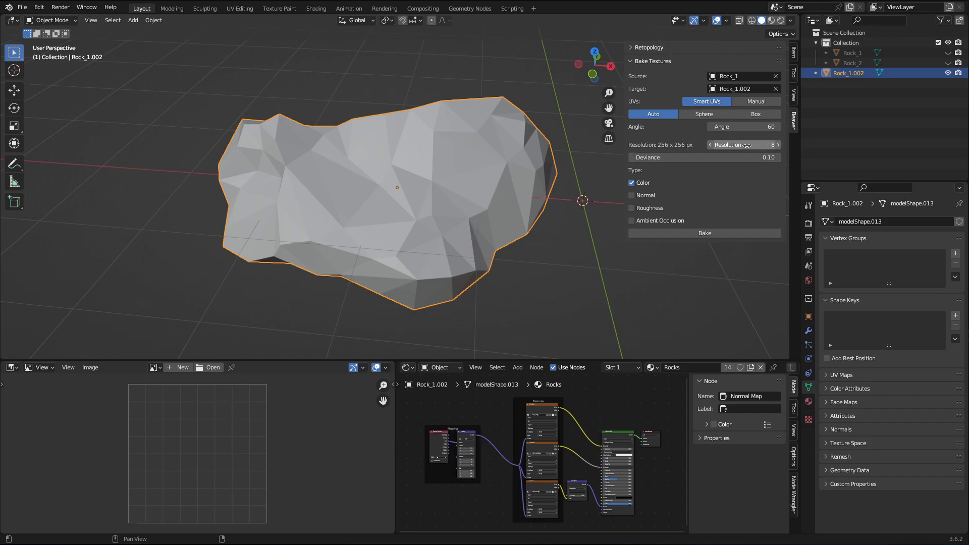
- Try a bake resolution of 9, and restore the resolution to 8
{"action": "left_click", "coordinate": [778, 144]}
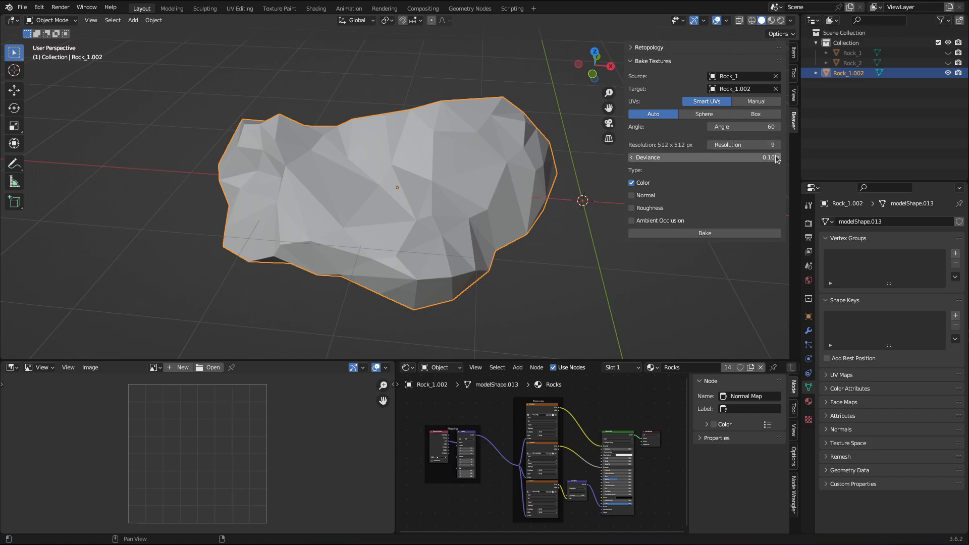
{"action": "left_click", "coordinate": [710, 145]}
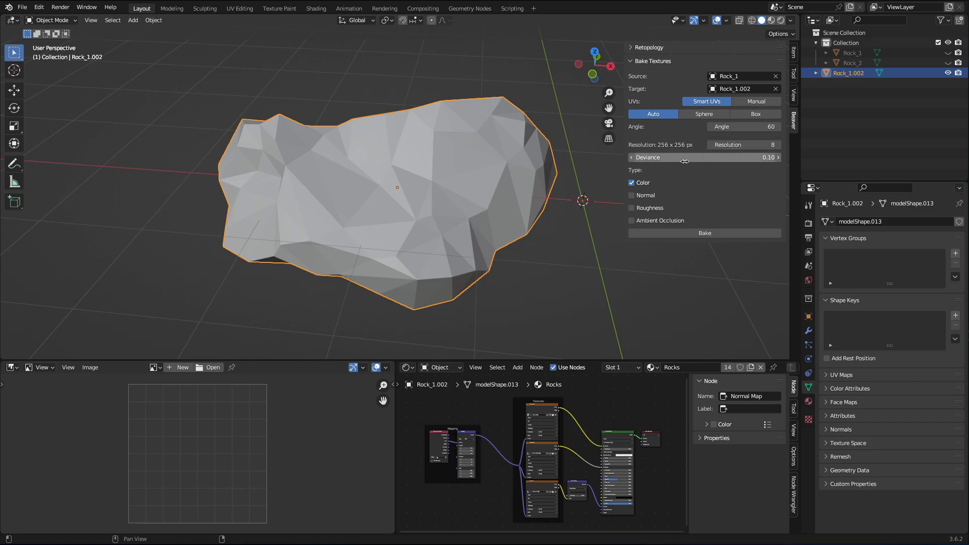
{"action": "mouse_move", "coordinate": [698, 160]}
{"action": "left_mouse_down"}
{"action": "mouse_move", "coordinate": [666, 159]}
{"action": "mouse_move", "coordinate": [697, 159]}
{"action": "left_mouse_up"}
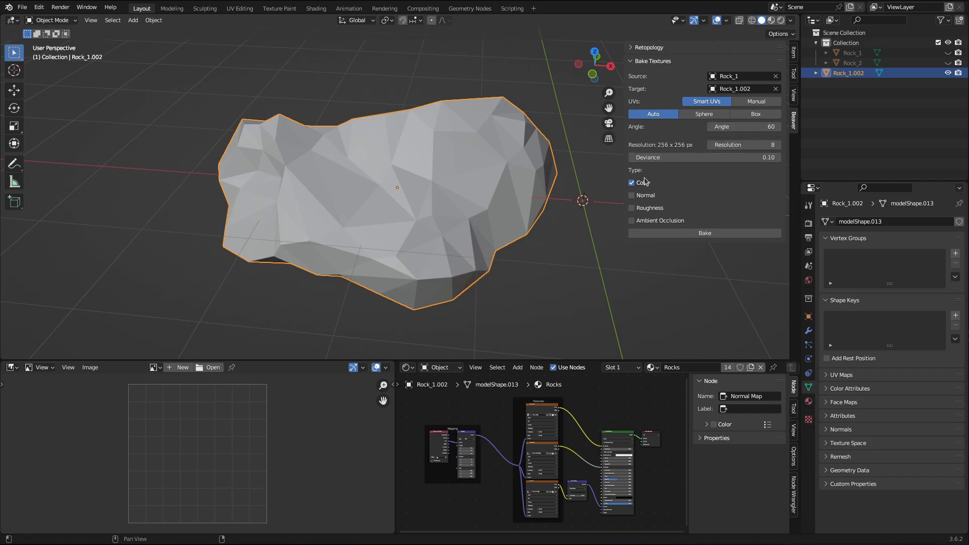
- Bake color, normal, roughness and ambient occlusion maps at 256 x 256 px with smart UVs, and inspect the textured rock and its preview material
{"action": "left_click", "coordinate": [648, 196]}
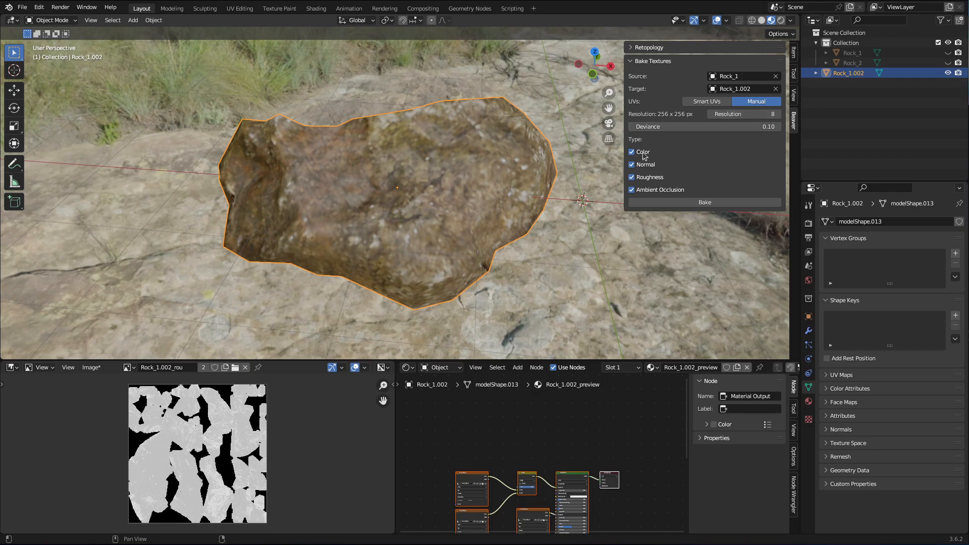
{"action": "middle_click_drag", "start_coordinate": [510, 210], "coordinate": [508, 231]}
{"action": "middle_click_drag", "start_coordinate": [608, 516], "coordinate": [610, 460]}
{"action": "mouse_move", "coordinate": [474, 228]}
{"action": "middle_mouse_down"}
{"action": "mouse_move", "coordinate": [434, 241]}
{"action": "mouse_move", "coordinate": [485, 236]}
{"action": "mouse_move", "coordinate": [492, 222]}
{"action": "middle_mouse_up"}
{"action": "middle_click_drag", "start_coordinate": [447, 255], "coordinate": [512, 265]}
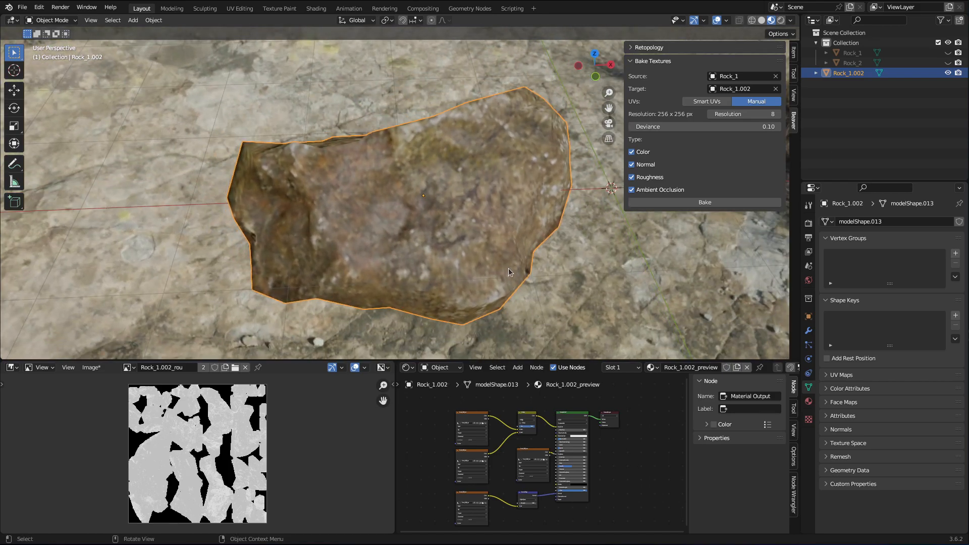
{"action": "middle_click_drag", "start_coordinate": [521, 253], "coordinate": [504, 276]}
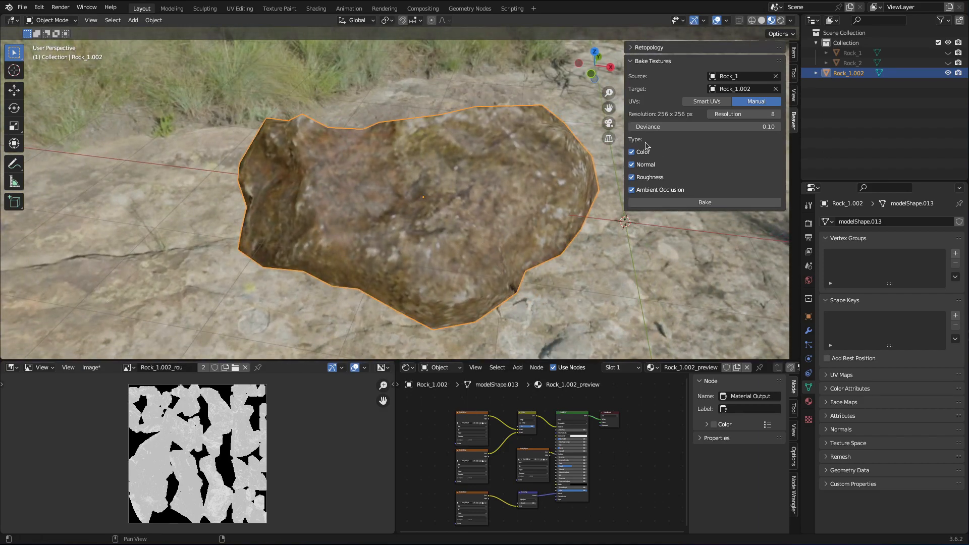
- Limit the bake to the color map, bake it at resolution 9 (512 x 512 px), and inspect the rock and its material nodes
{"action": "left_click", "coordinate": [631, 164]}
{"action": "left_click", "coordinate": [631, 177]}
{"action": "left_click", "coordinate": [631, 190]}
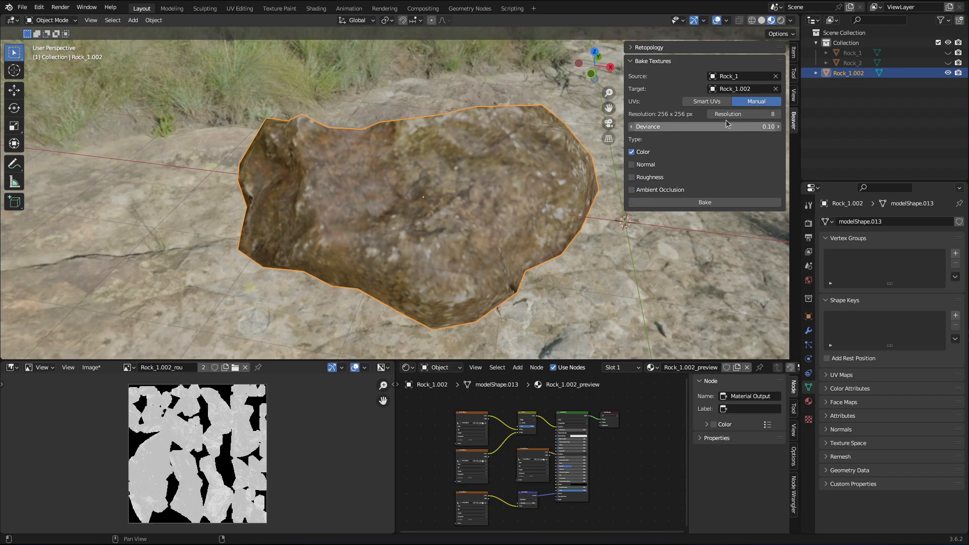
{"action": "left_click", "coordinate": [779, 114]}
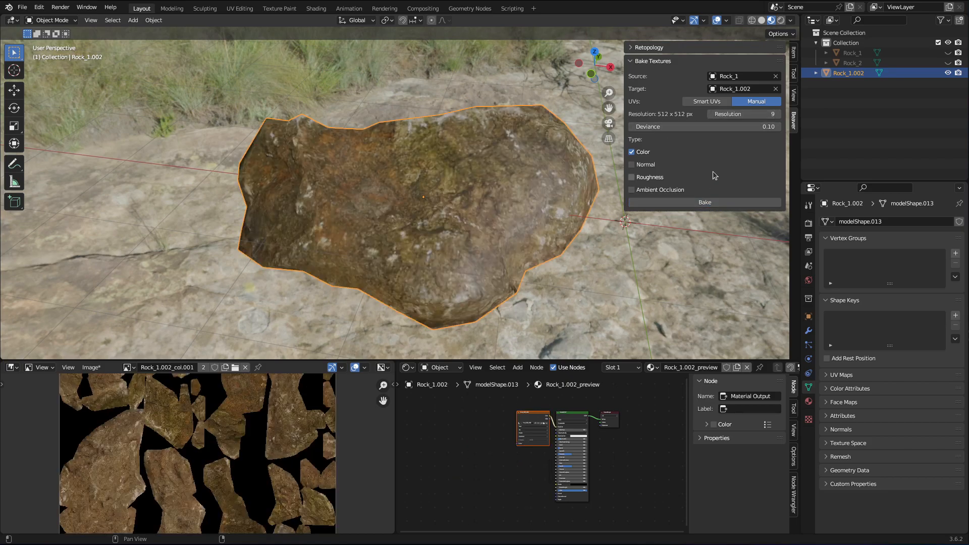
{"action": "mouse_move", "coordinate": [504, 232]}
{"action": "middle_mouse_down"}
{"action": "mouse_move", "coordinate": [484, 223]}
{"action": "mouse_move", "coordinate": [535, 223]}
{"action": "mouse_move", "coordinate": [507, 234]}
{"action": "middle_mouse_up"}
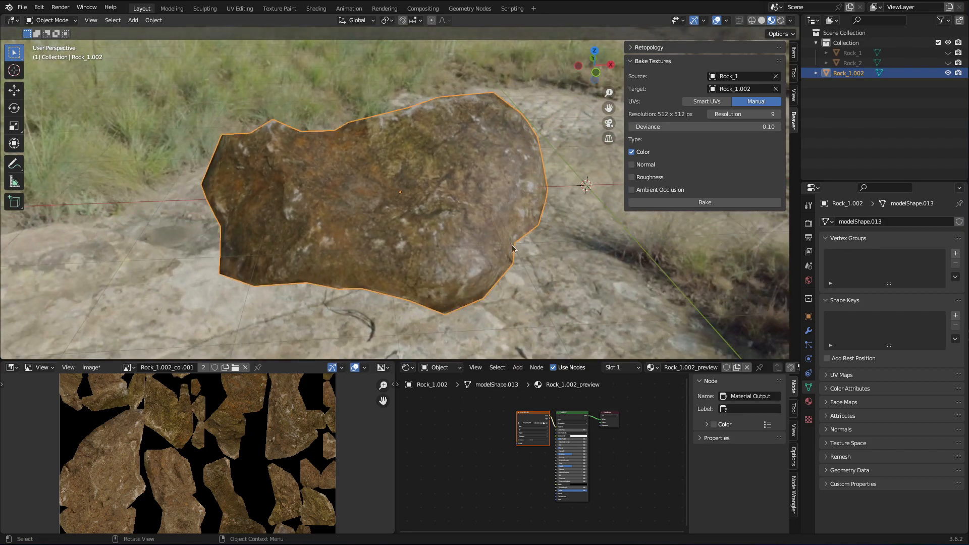
{"action": "scroll", "coordinate": [513, 453], "scroll_direction": "up", "scroll_amount": 5}
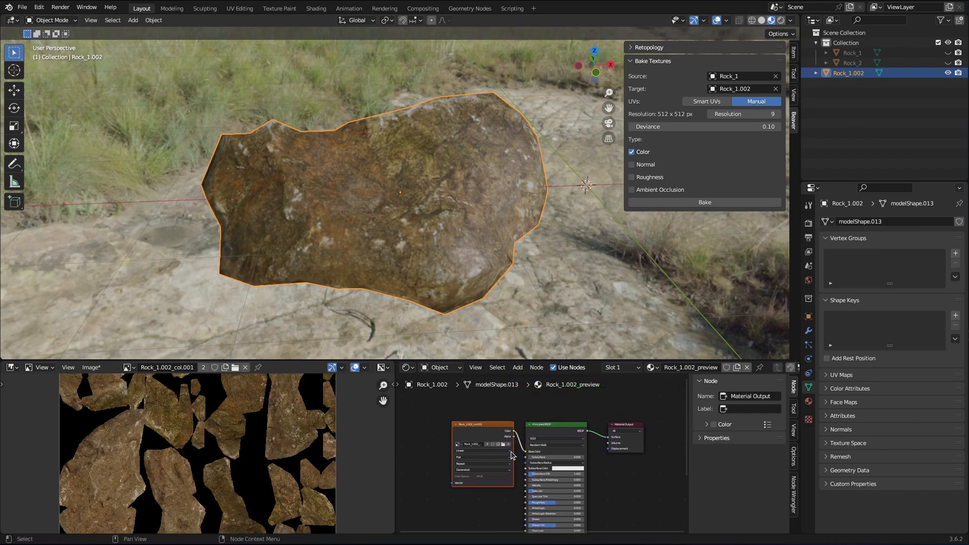
{"action": "scroll", "coordinate": [513, 453], "scroll_direction": "up", "scroll_amount": 2}
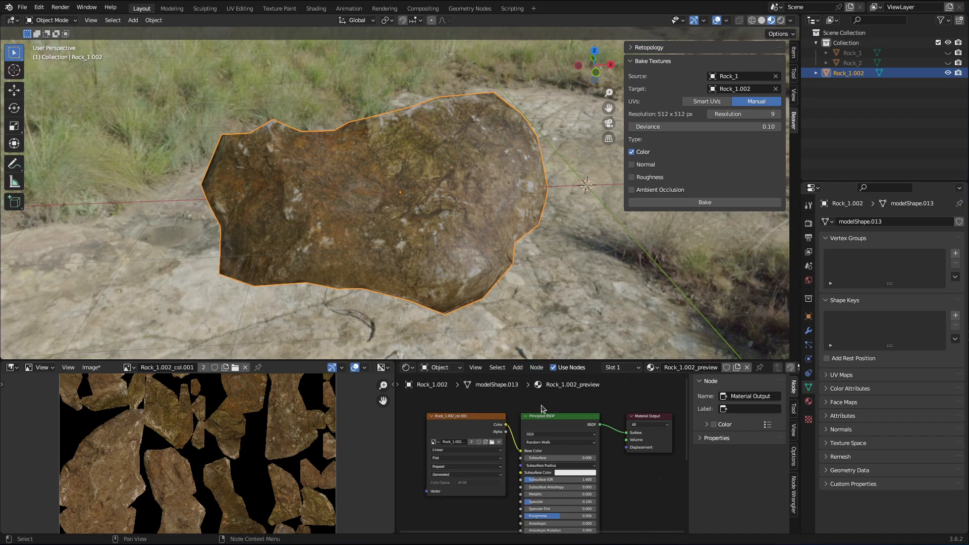
{"action": "middle_click_drag", "start_coordinate": [502, 226], "coordinate": [474, 261]}
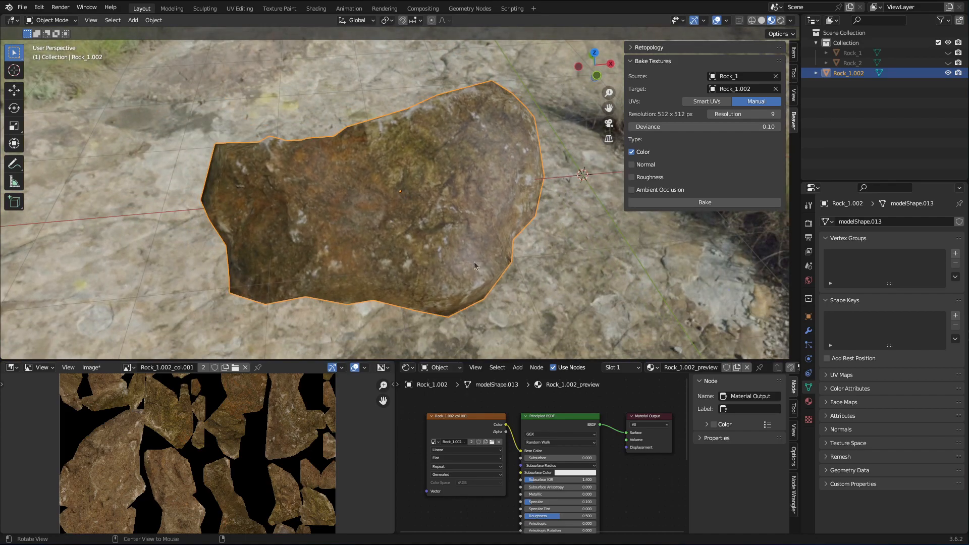
- Set the bake resolution to 7 (128 x 128 px), rebake the color map with a deviance of 0.10, and inspect the rock
{"action": "left_click", "coordinate": [632, 127]}
{"action": "left_click", "coordinate": [632, 127]}
{"action": "left_click", "coordinate": [779, 126]}
{"action": "left_click", "coordinate": [779, 127]}
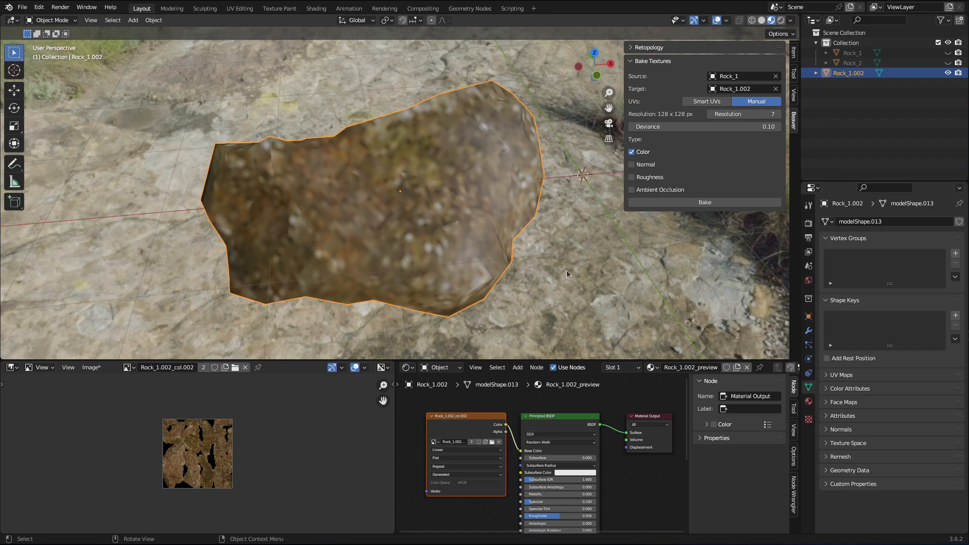
{"action": "middle_click_drag", "start_coordinate": [562, 262], "coordinate": [546, 274]}
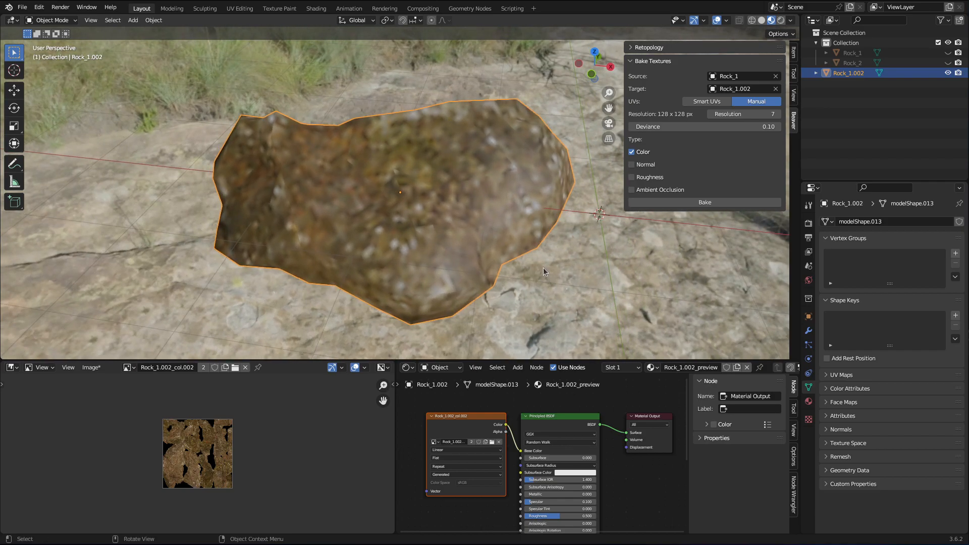